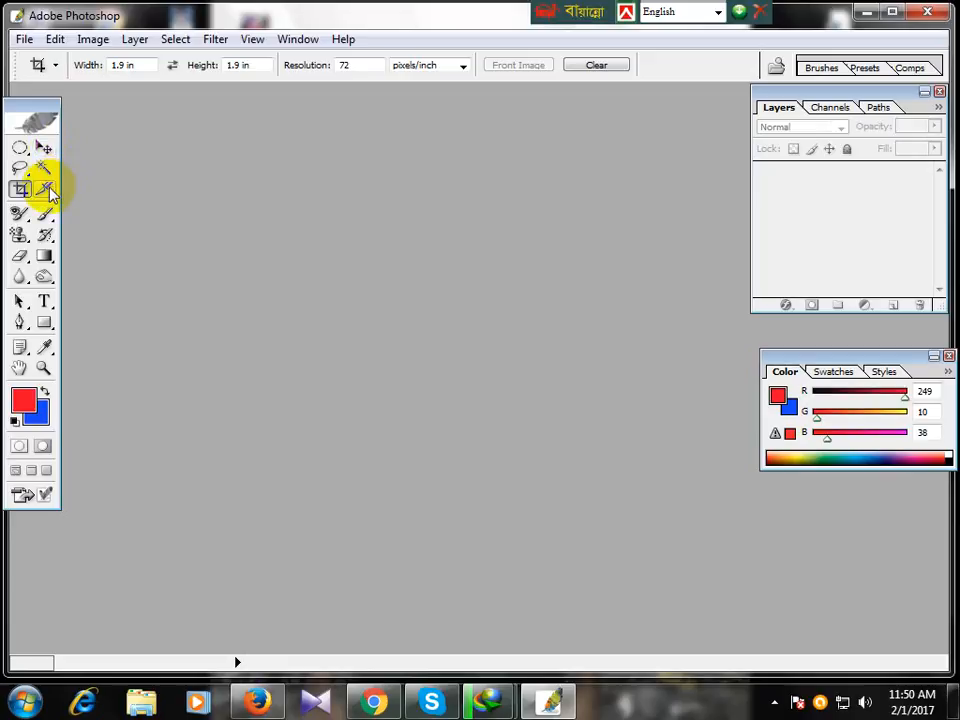
Step: Choose the Slice Tool from the Crop flyout and dismiss the Open dialog, leaving no image open
drag(50, 192, 570, 279)
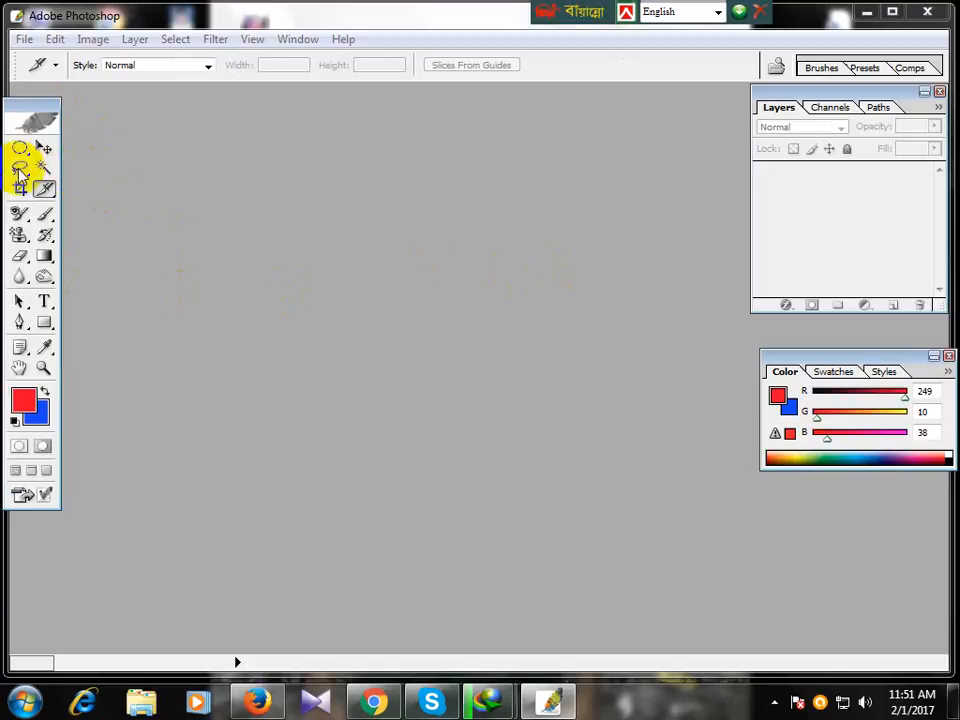
key(ctrl+o)
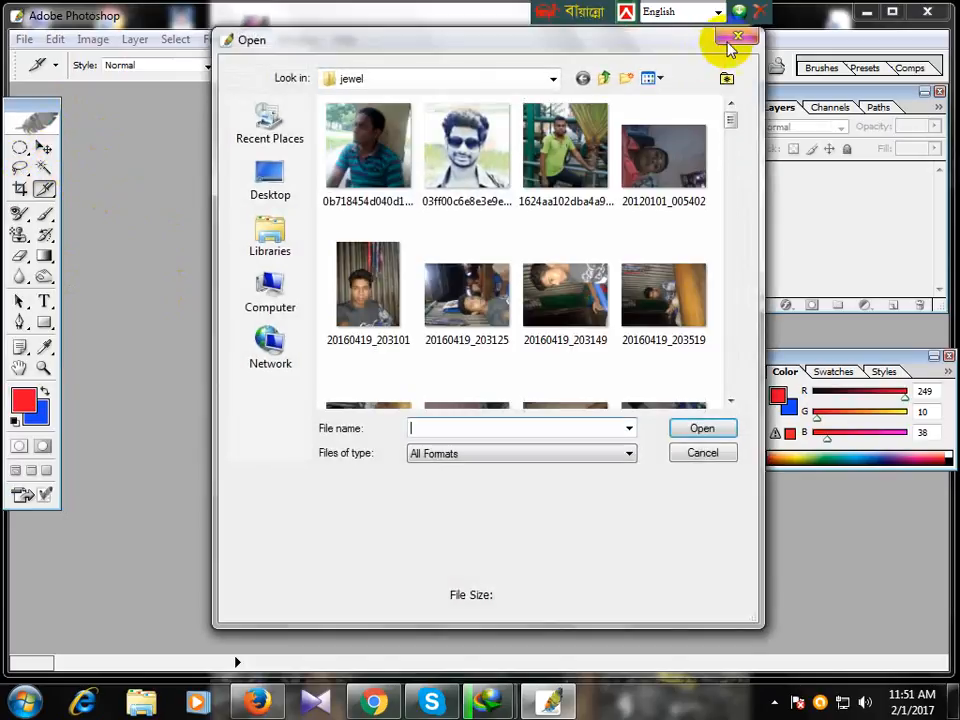
click(737, 37)
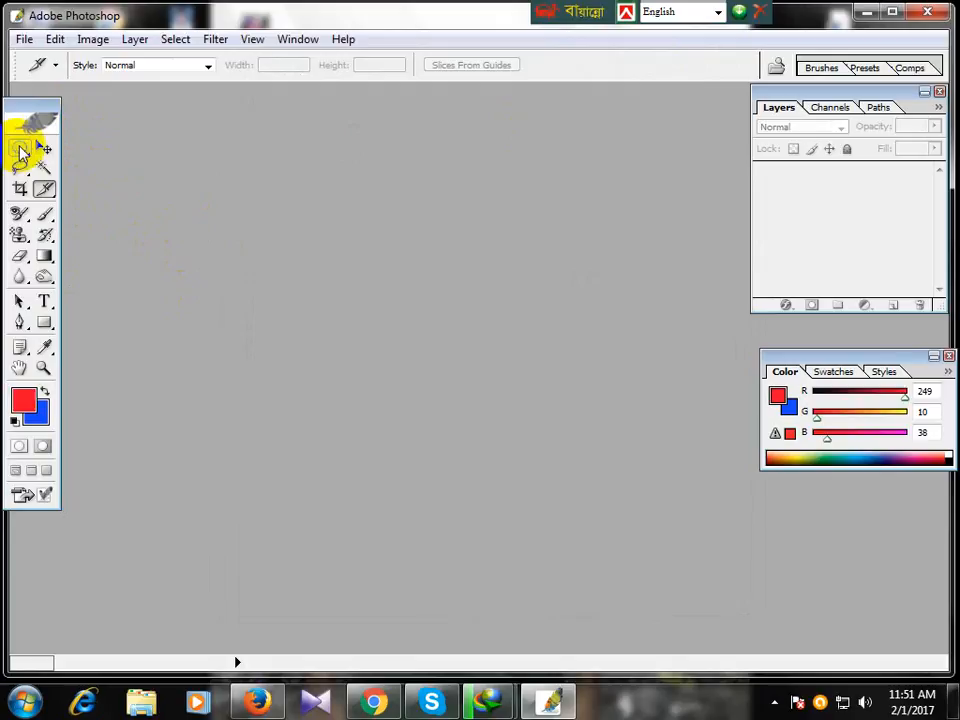
drag(20, 152, 155, 206)
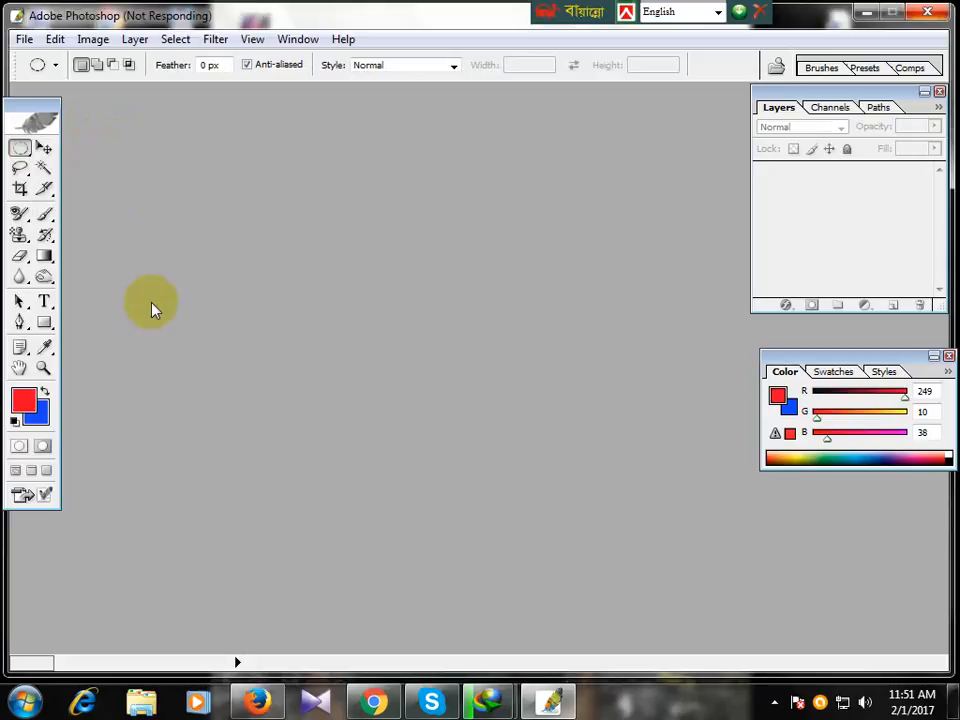
mouse_move(20, 168)
mouse_down()
mouse_move(146, 170)
mouse_move(136, 206)
mouse_up()
click(44, 170)
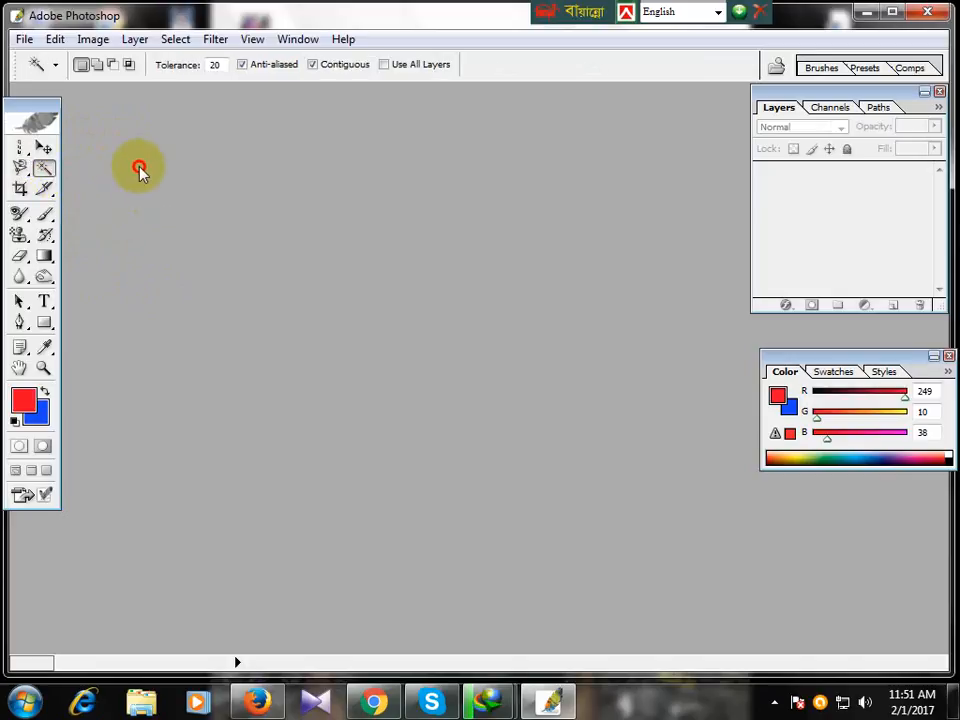
click(20, 188)
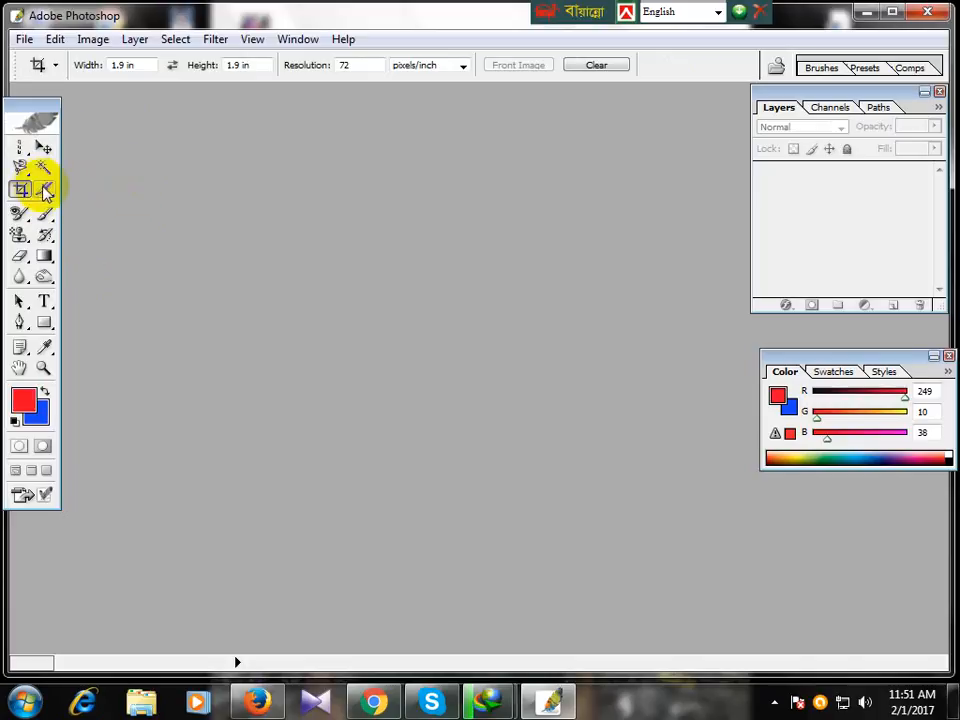
drag(45, 190, 169, 199)
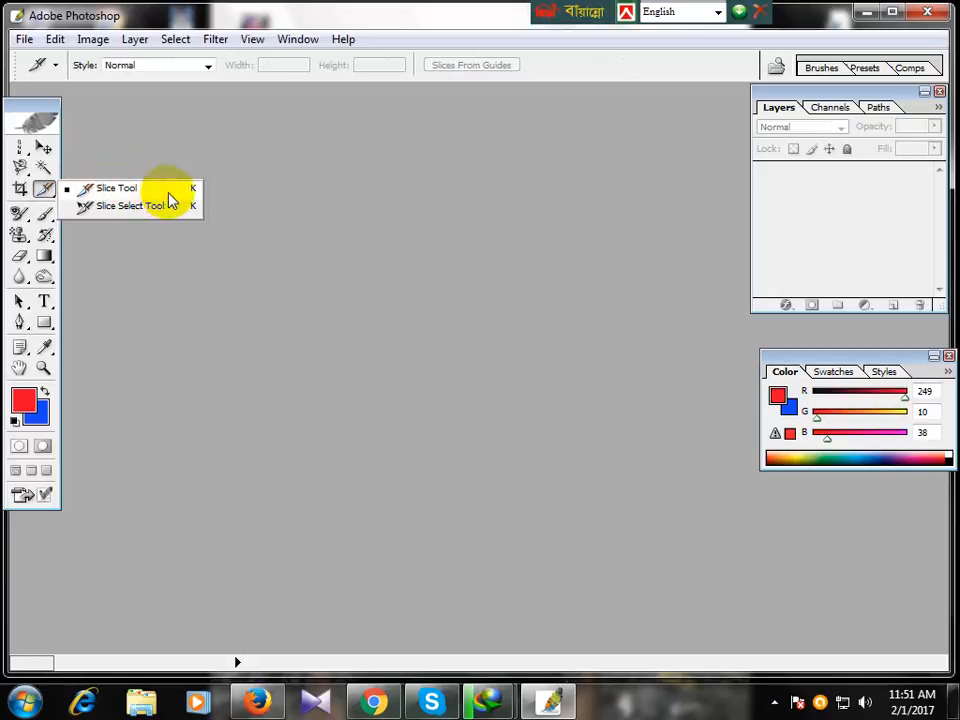
click(286, 262)
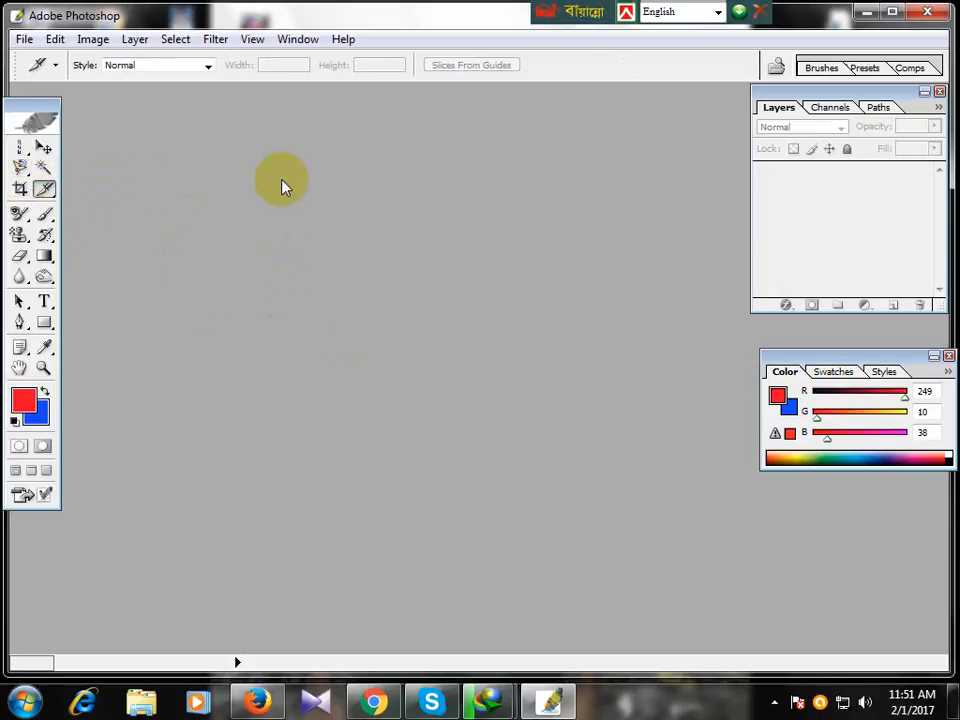
double_click(258, 250)
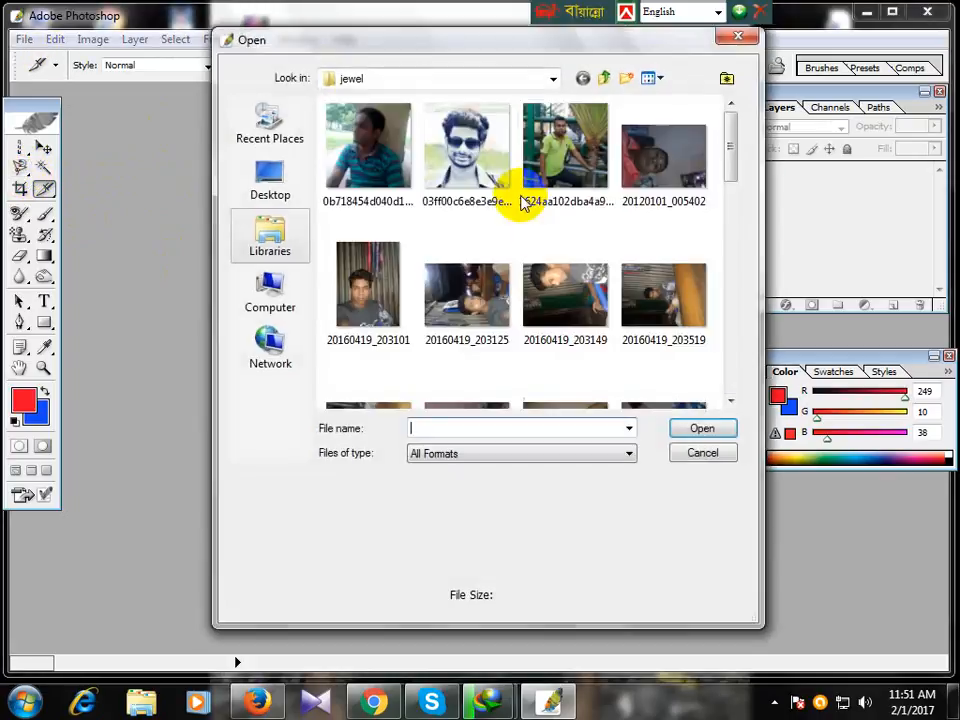
drag(729, 118, 751, 390)
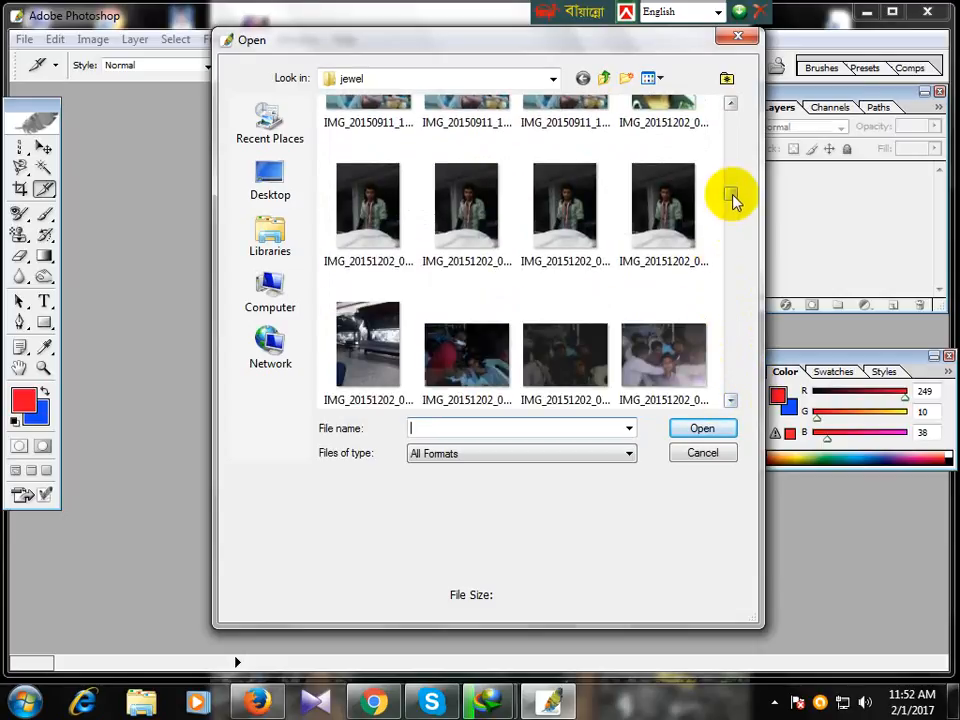
drag(732, 196, 758, 386)
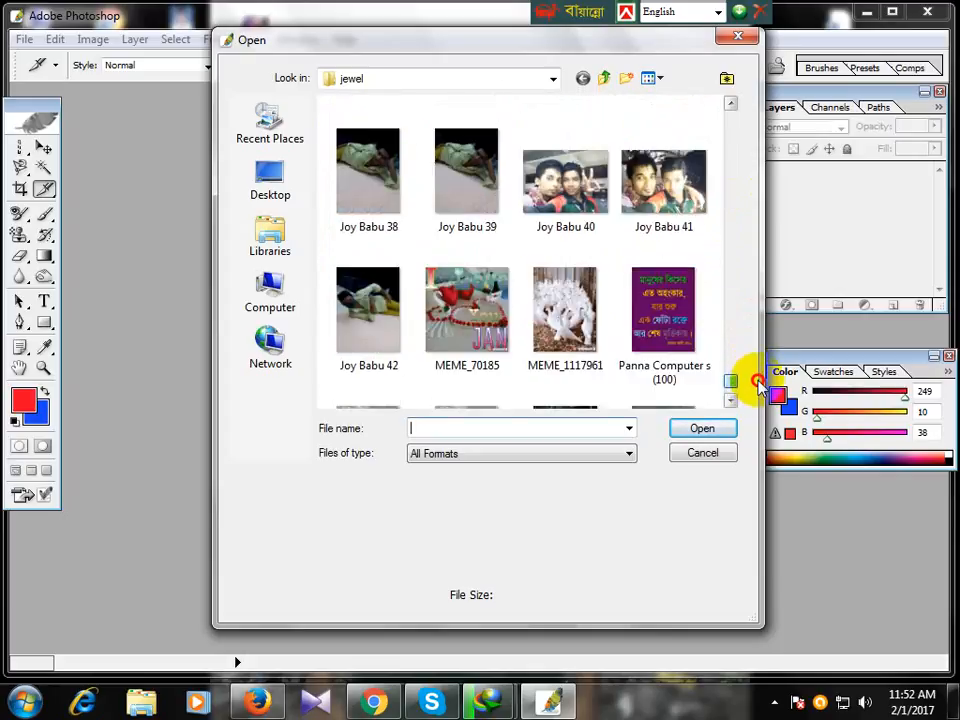
click(663, 185)
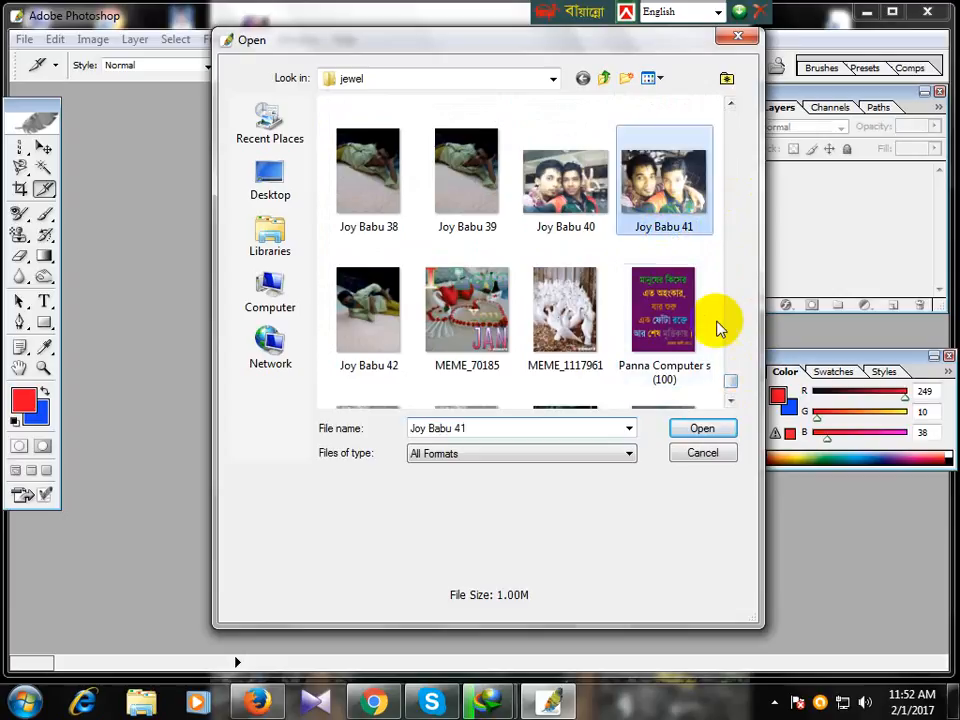
click(692, 428)
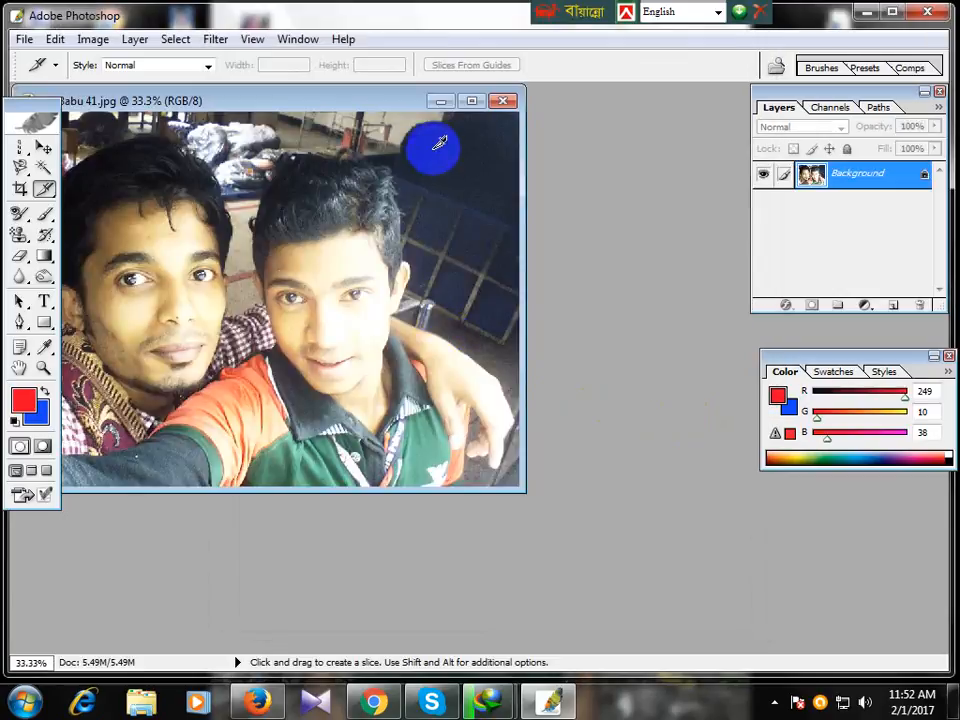
double_click(367, 101)
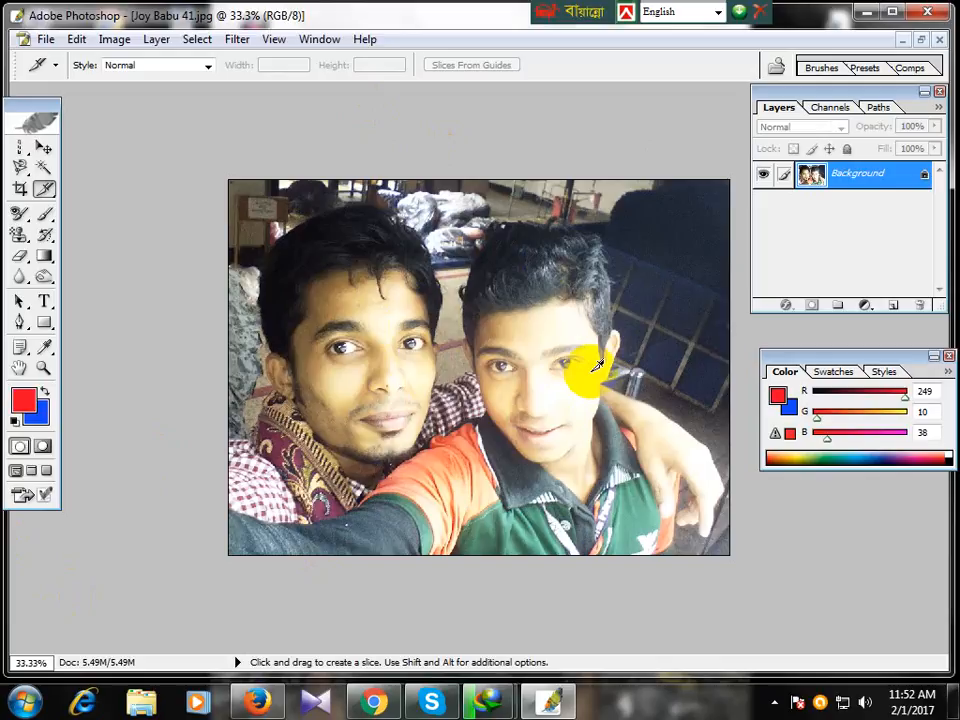
right_click(641, 291)
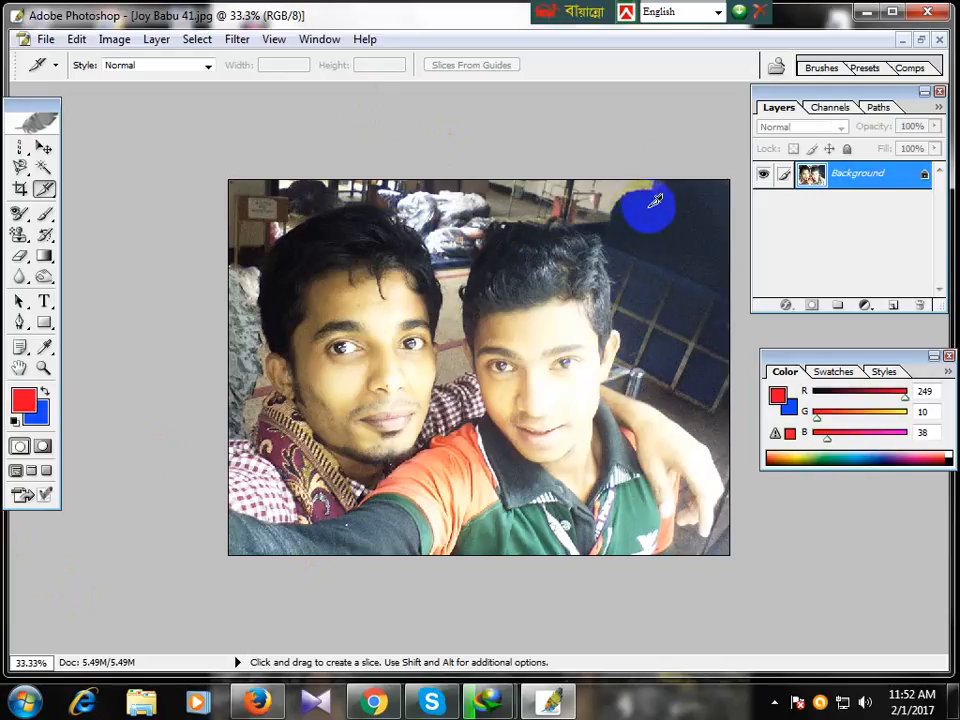
drag(643, 202, 711, 268)
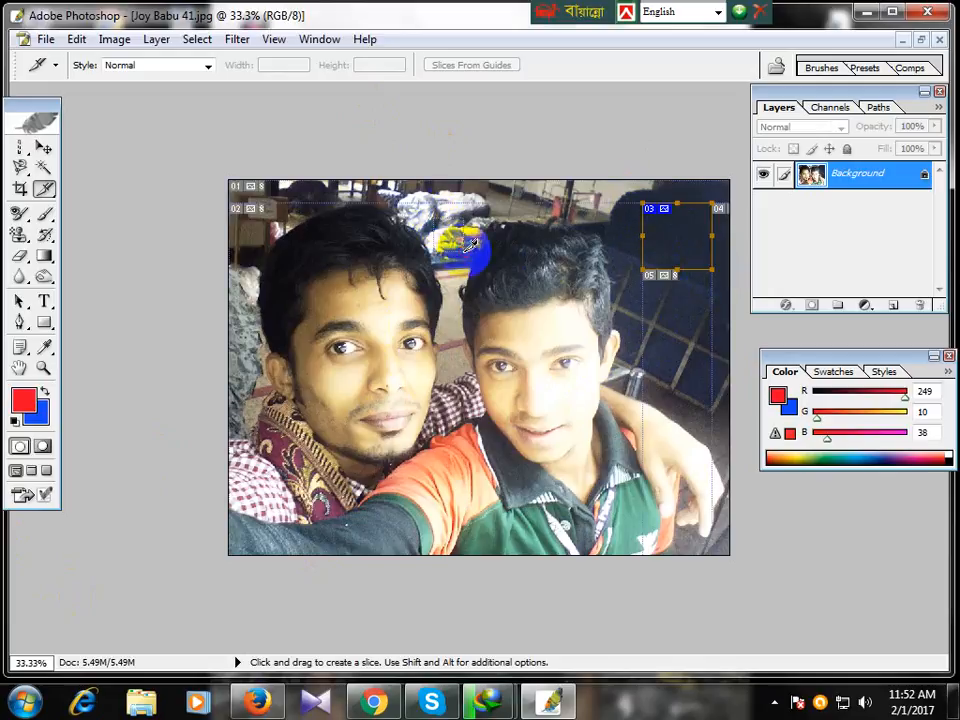
Step: Add four user slices above the heads, beside the left man's head and over his forehead
drag(434, 219, 461, 255)
drag(666, 325, 691, 378)
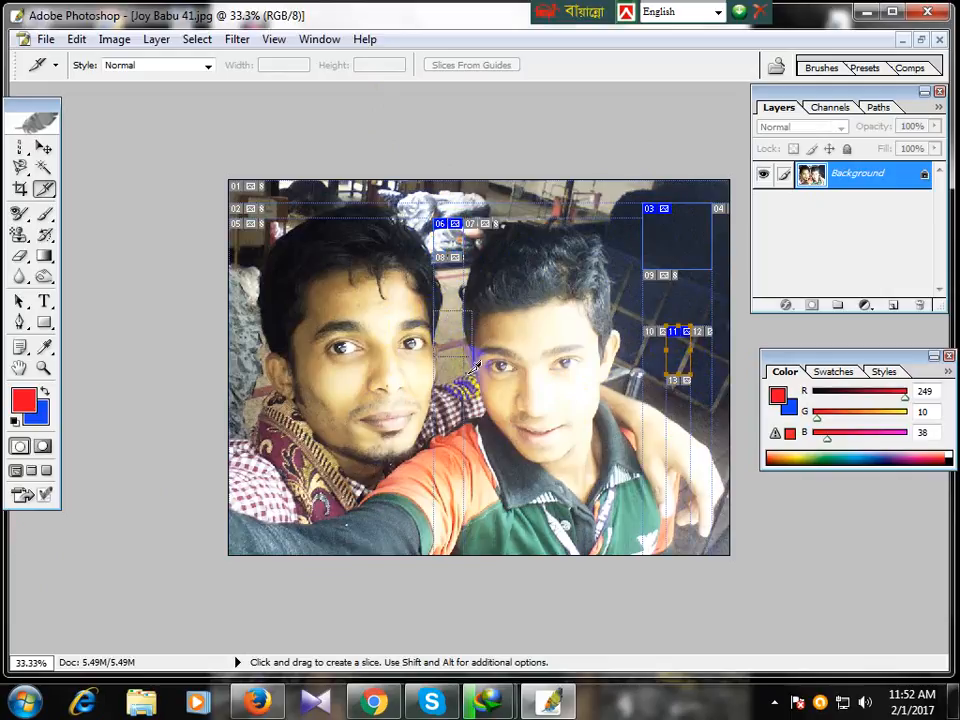
drag(246, 298, 296, 378)
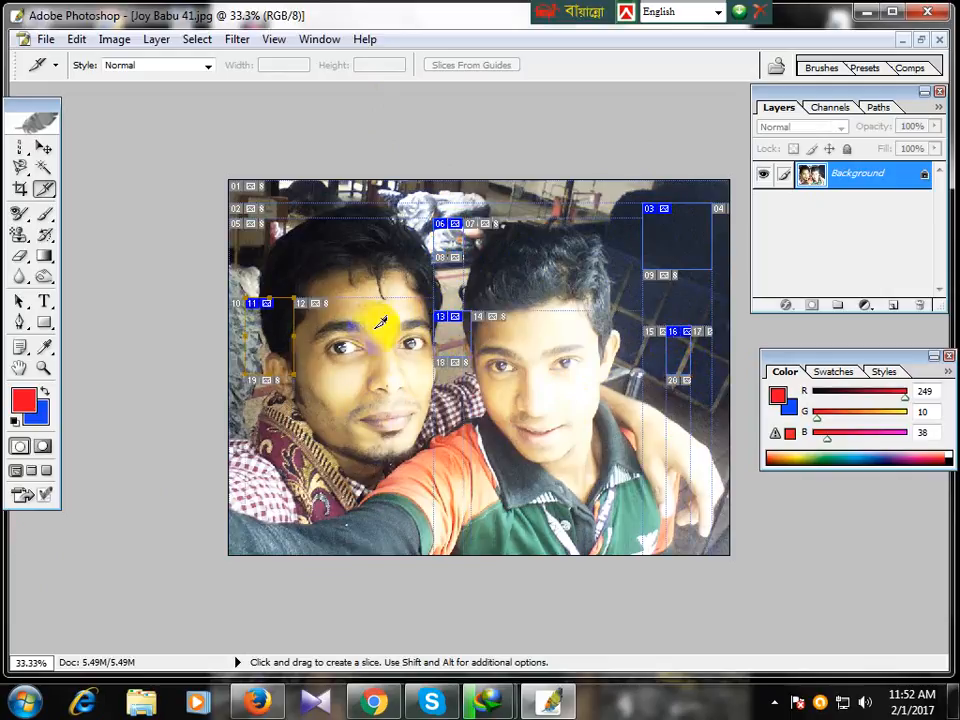
drag(343, 266, 388, 326)
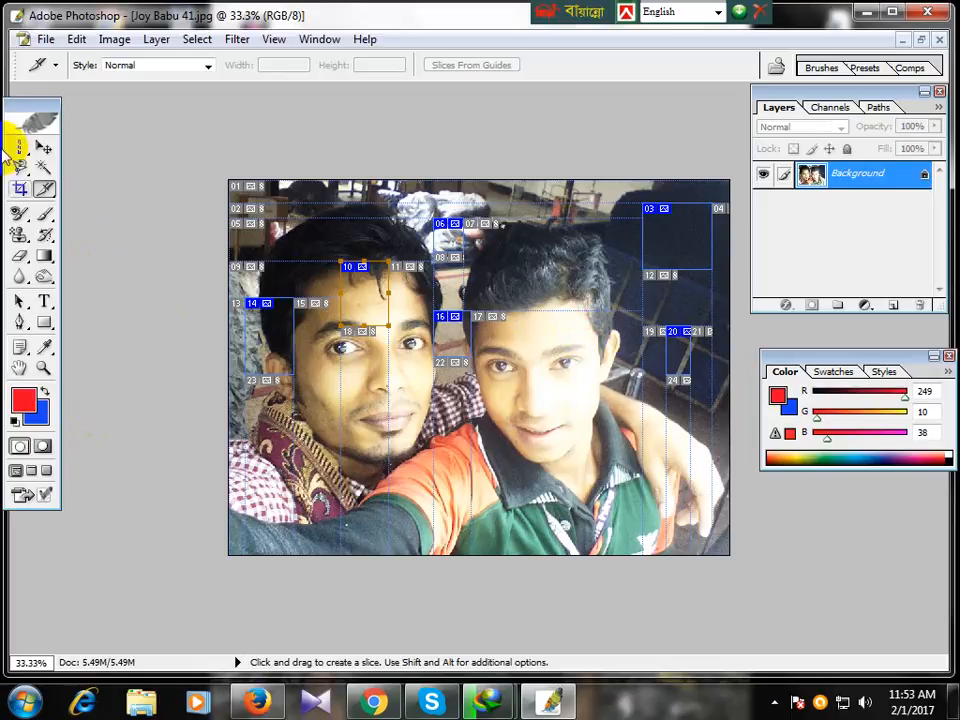
drag(17, 148, 101, 146)
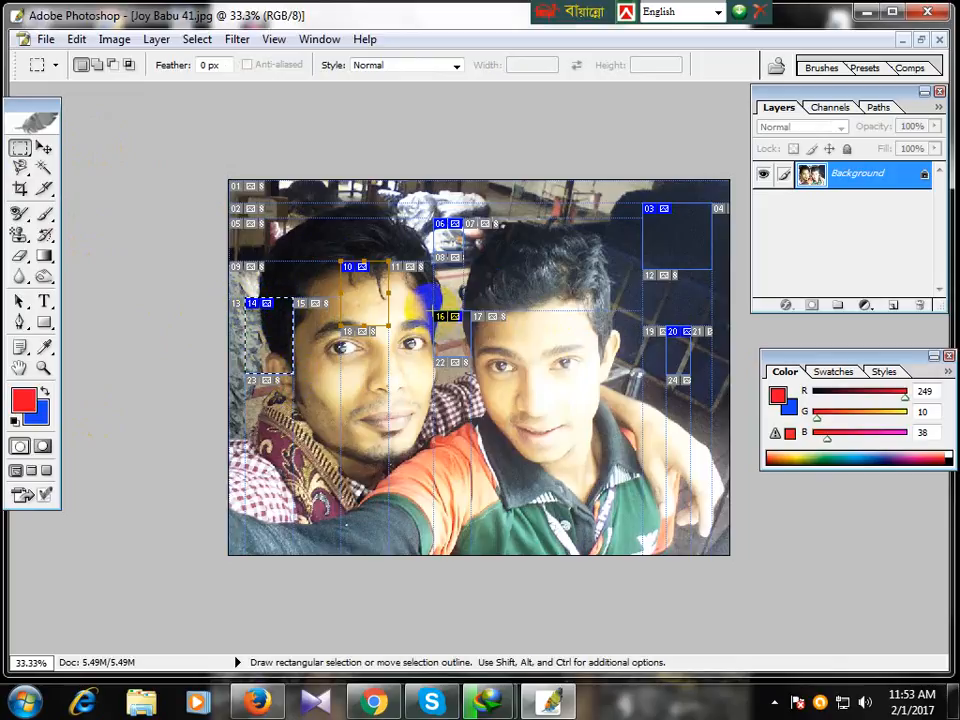
Step: Select slice 22, then resize slice 03 to cover the dark upper-right background
click(456, 352)
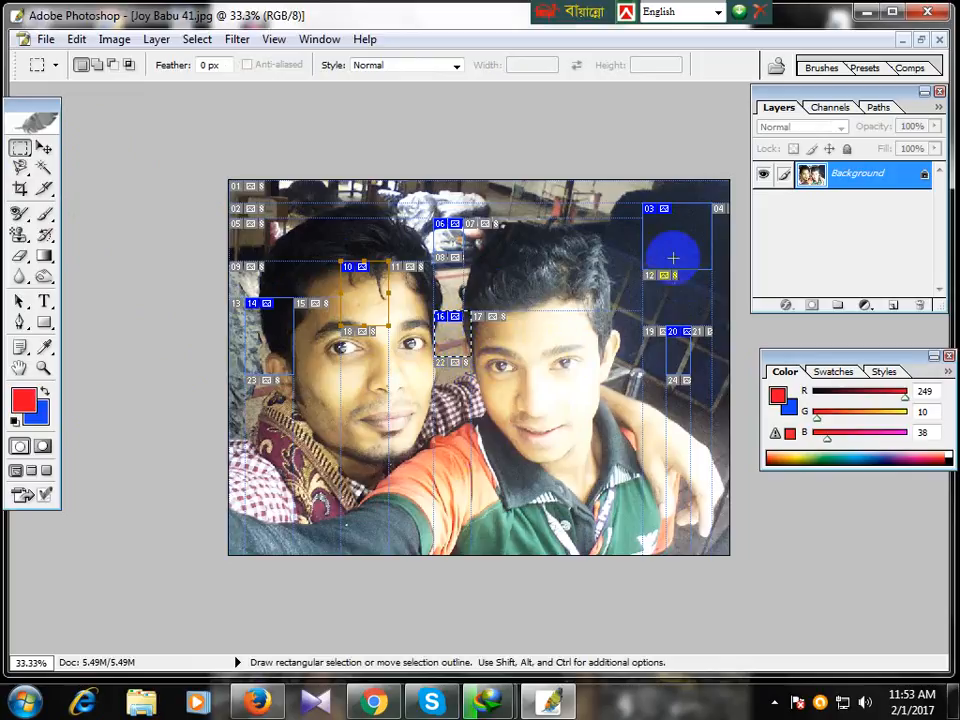
click(645, 209)
drag(645, 209, 711, 269)
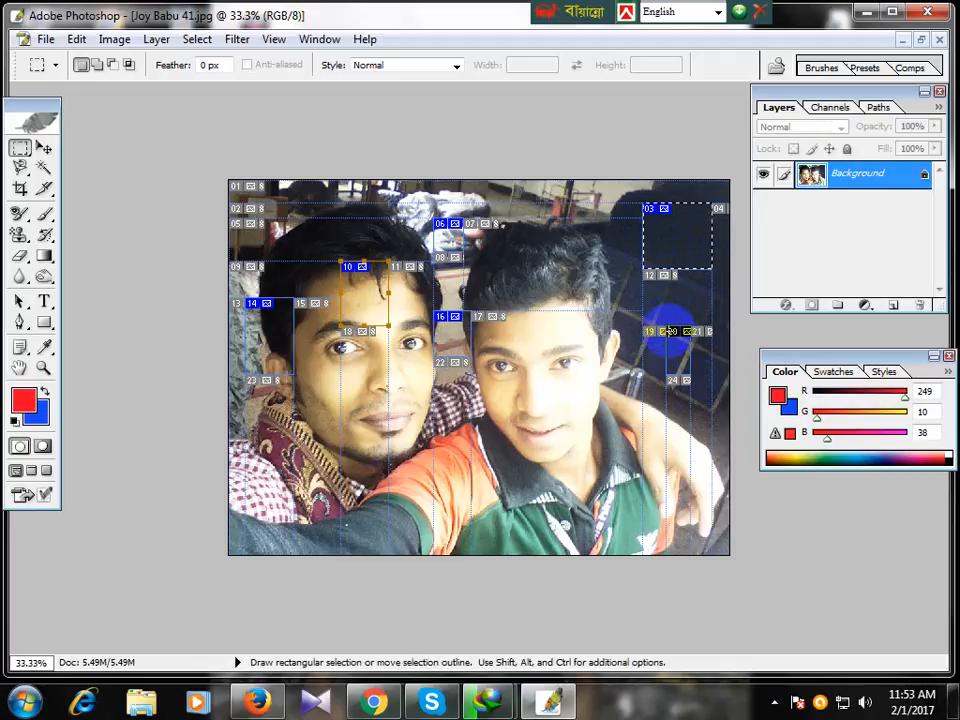
Step: Inspect slices 24, 06, 08, 16 and 22, then bring up the slicing tool choices
click(686, 371)
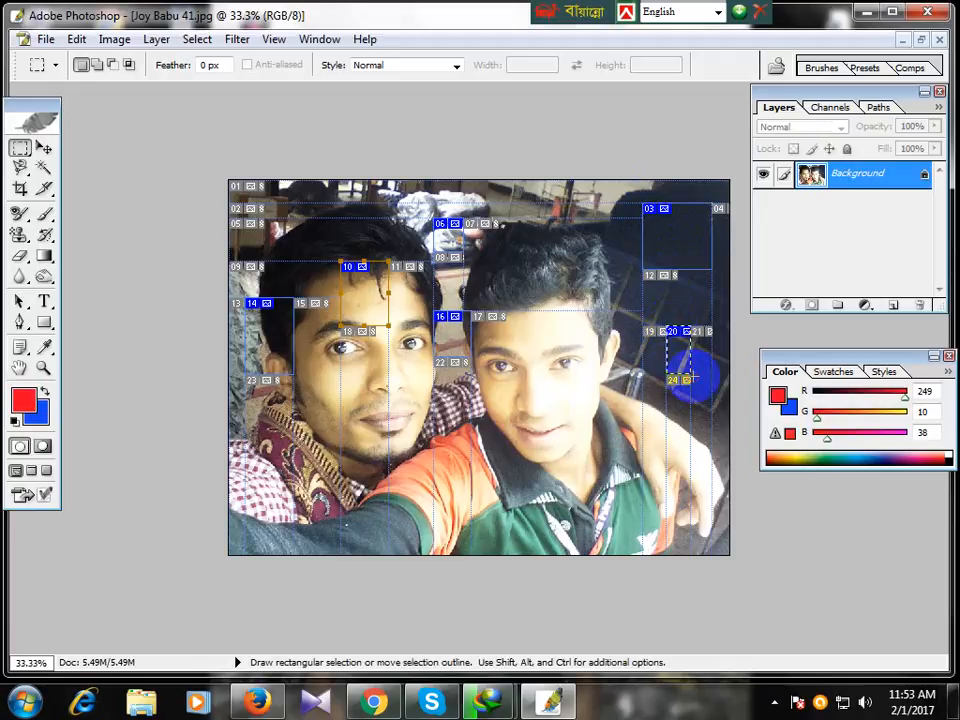
click(437, 222)
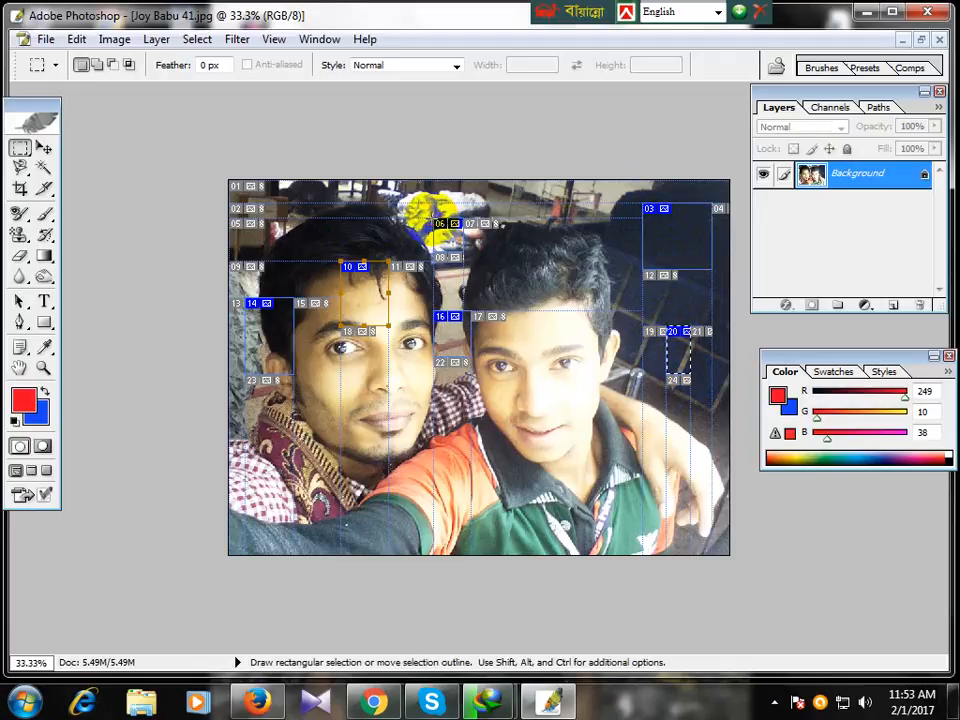
click(469, 273)
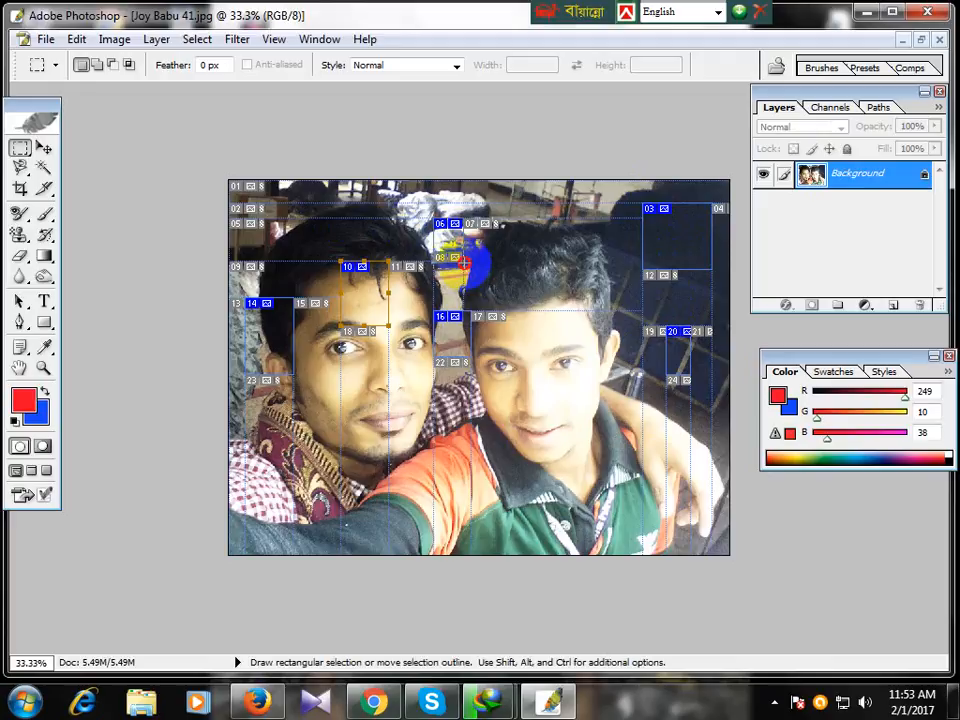
click(441, 297)
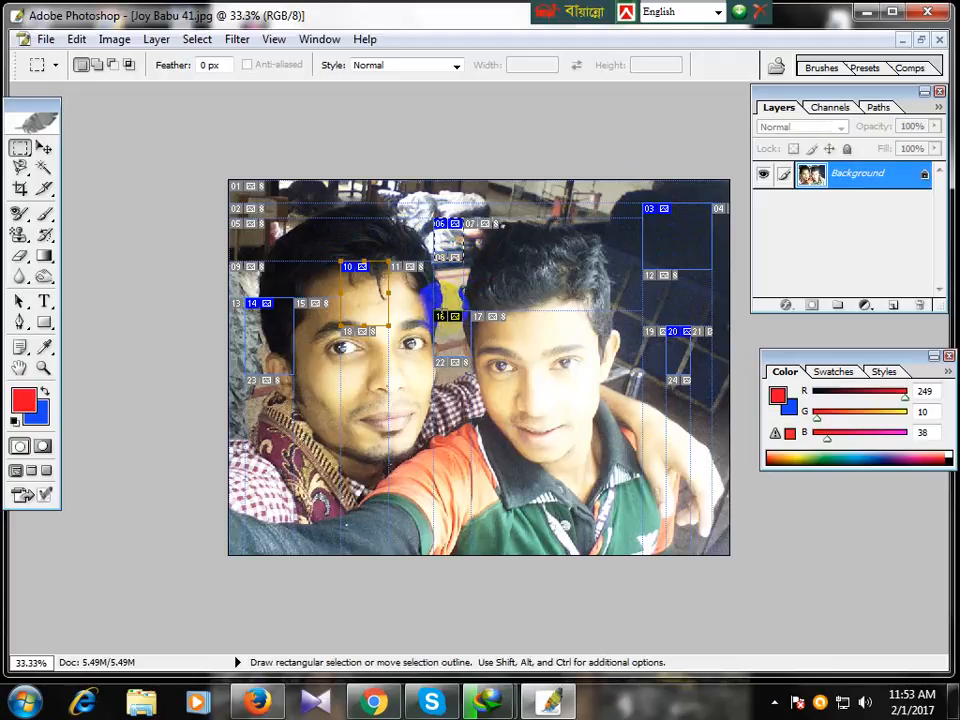
click(471, 362)
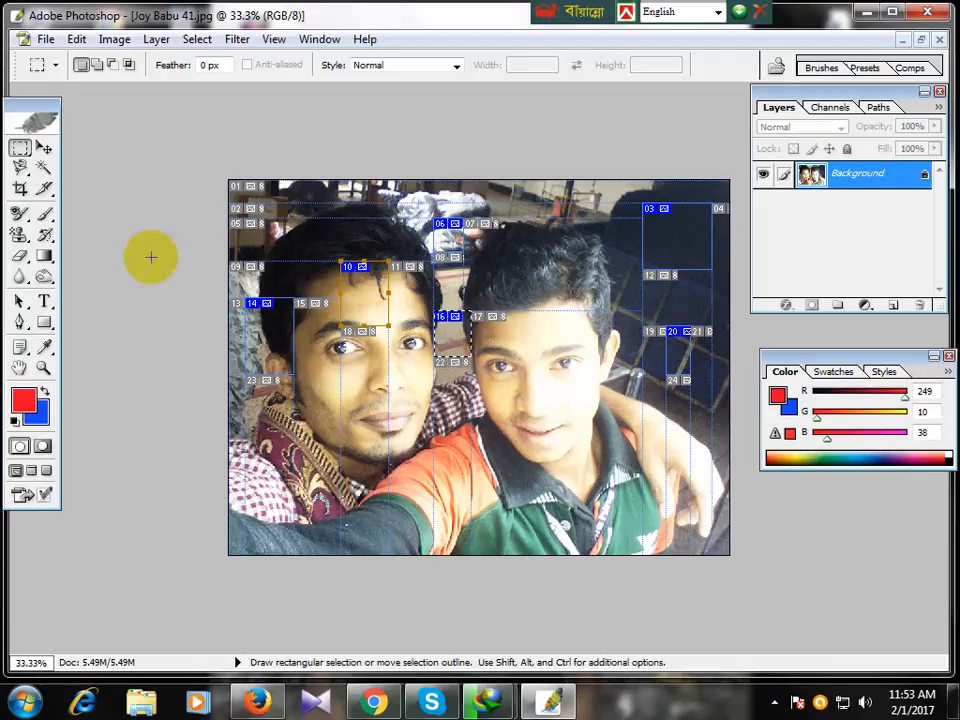
click(50, 189)
drag(66, 192, 173, 205)
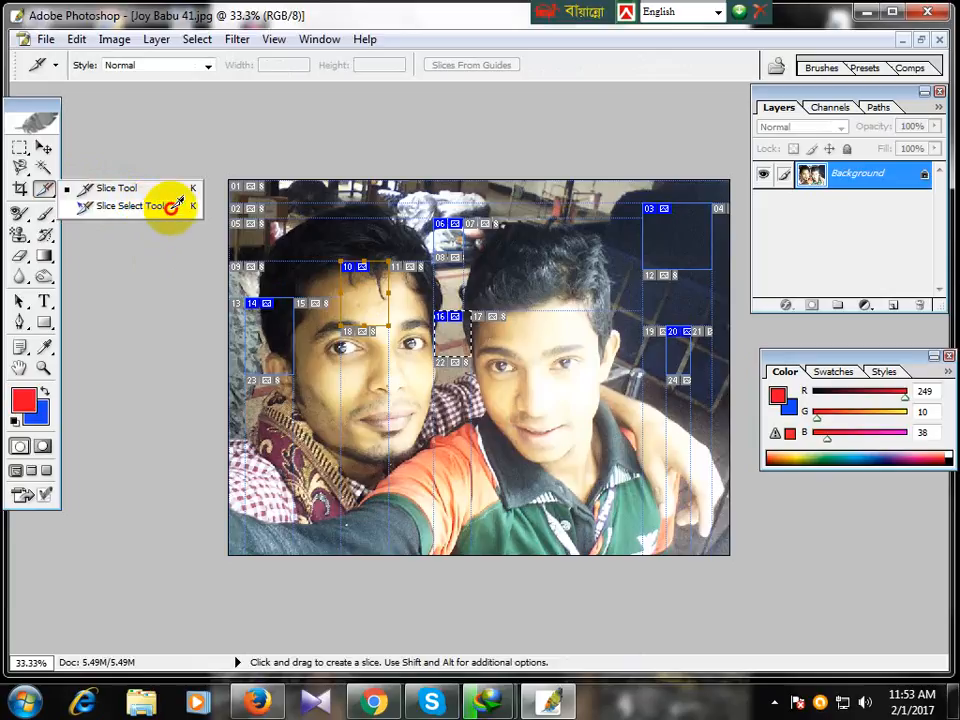
Step: With the Slice Select Tool, select the auto slice over the right boy's collar and slice 16
drag(173, 205, 168, 207)
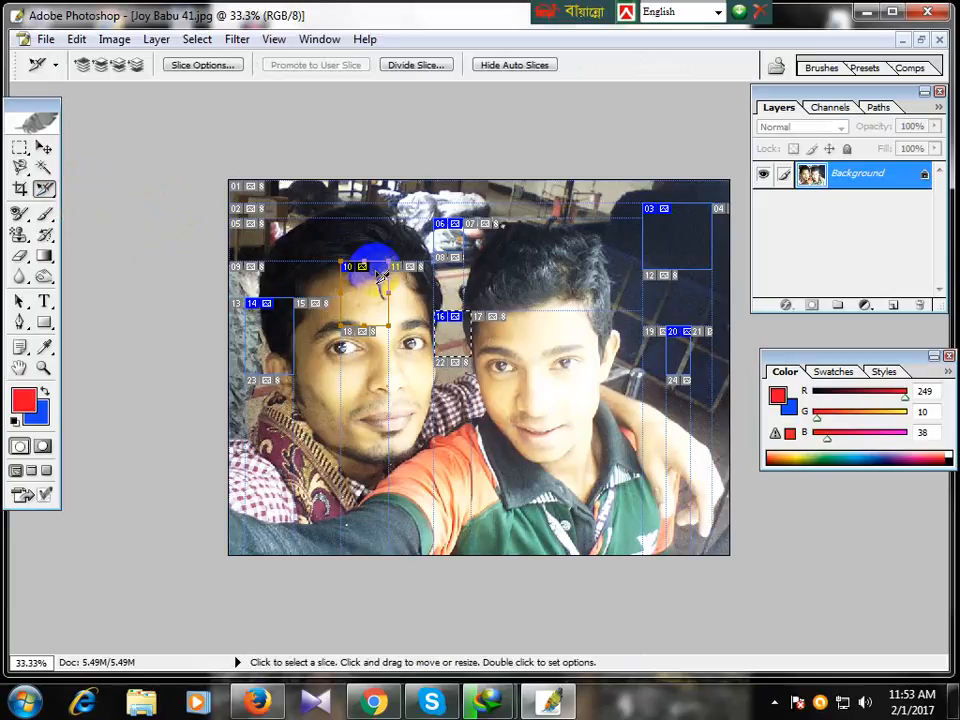
click(490, 448)
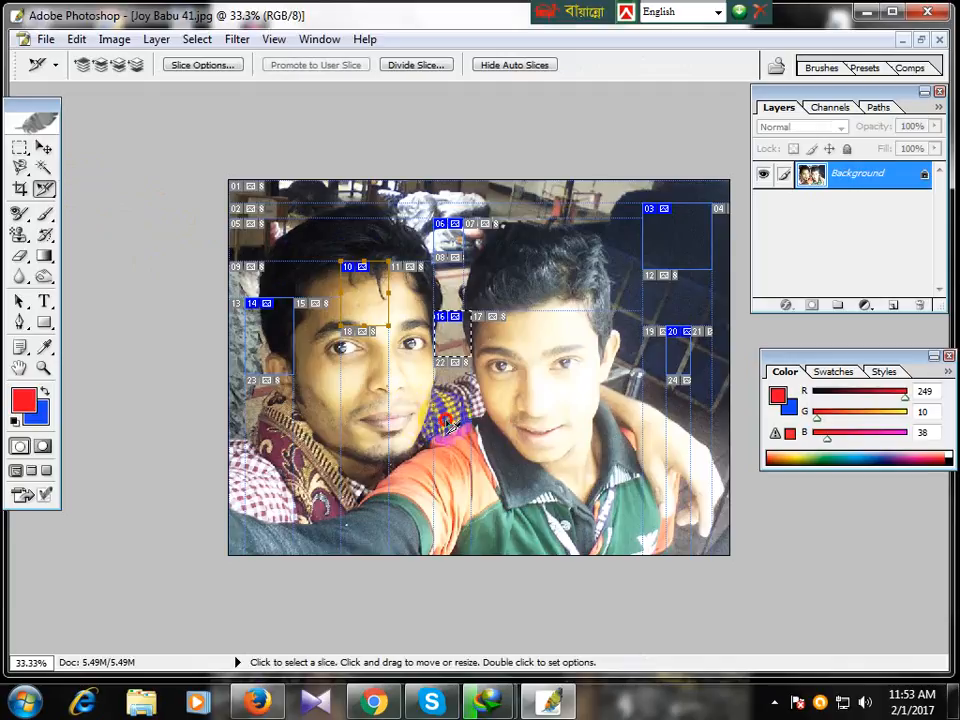
click(447, 311)
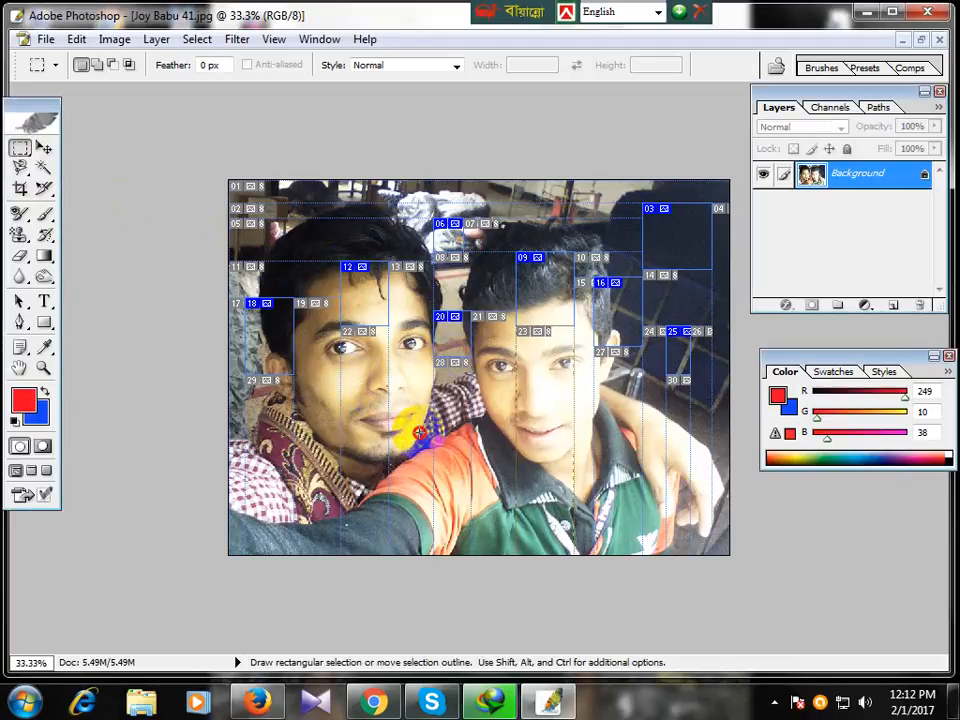
Step: Draw slices over the right boy's chest and chin, then delete the unwanted slices
click(45, 189)
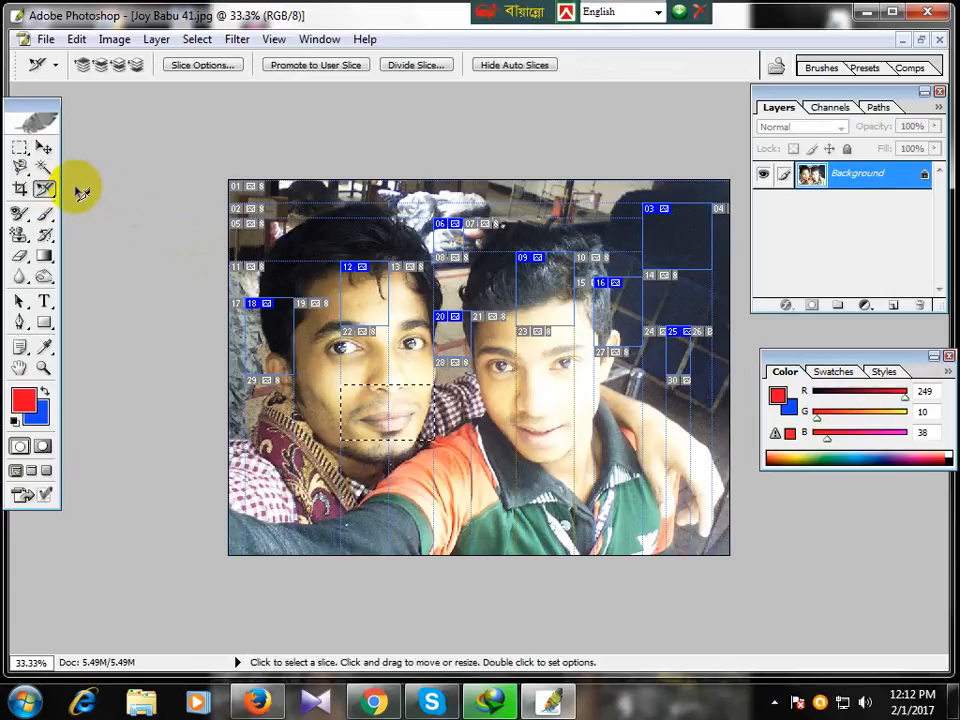
drag(44, 186, 131, 186)
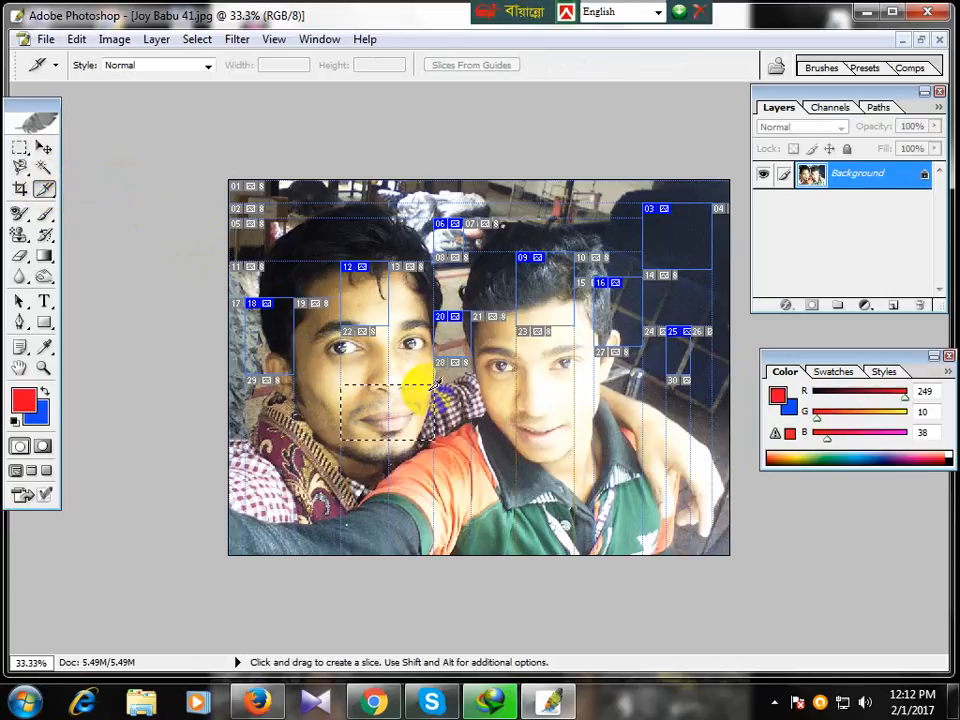
drag(434, 469, 540, 502)
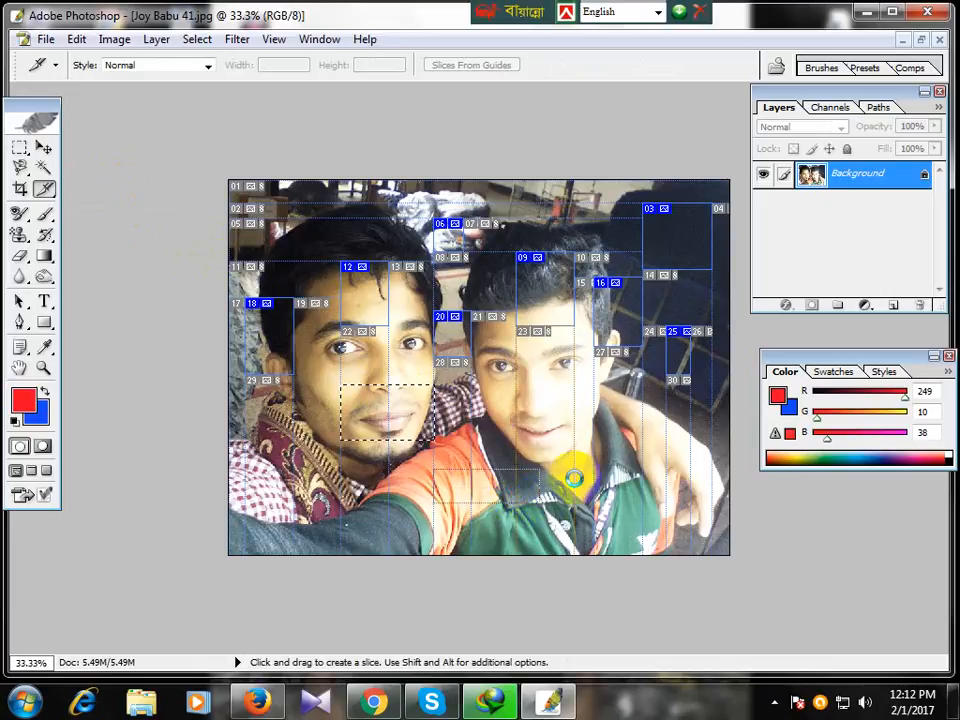
drag(542, 408, 658, 447)
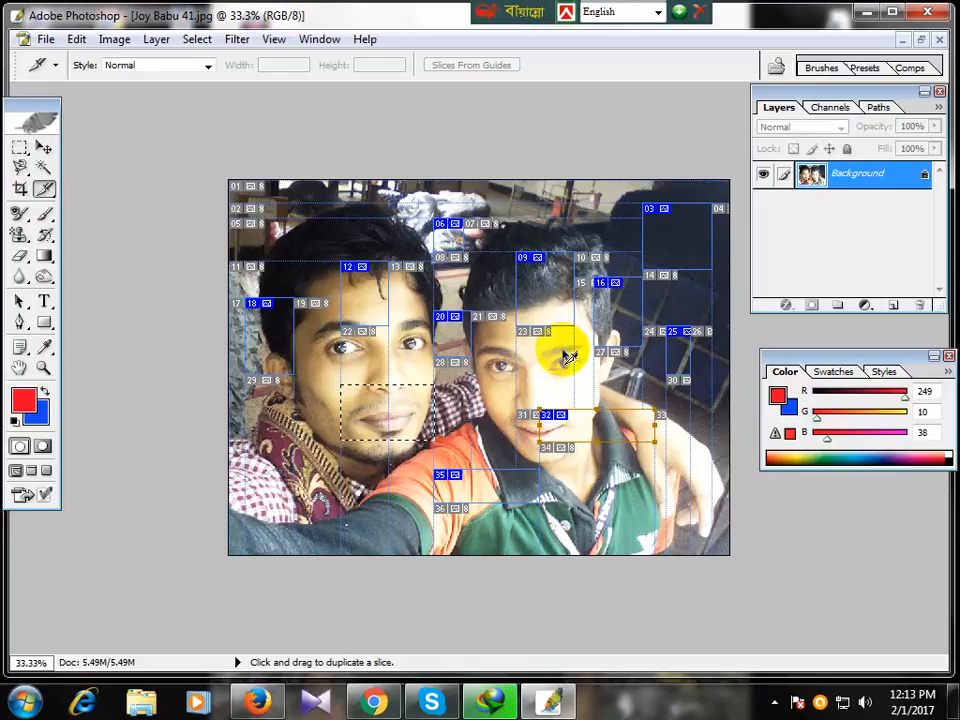
key(ctrl+alt+z)
key(ctrl+alt+z)
key(ctrl+alt+z)
key(ctrl+alt+z)
key(ctrl+alt+z)
key(ctrl+alt+z)
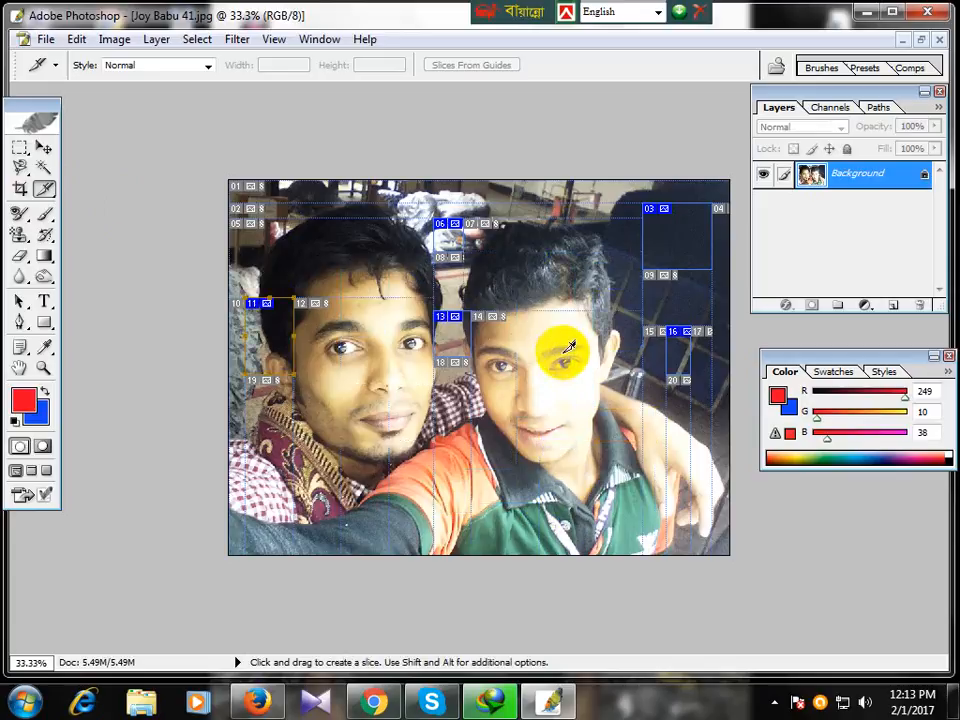